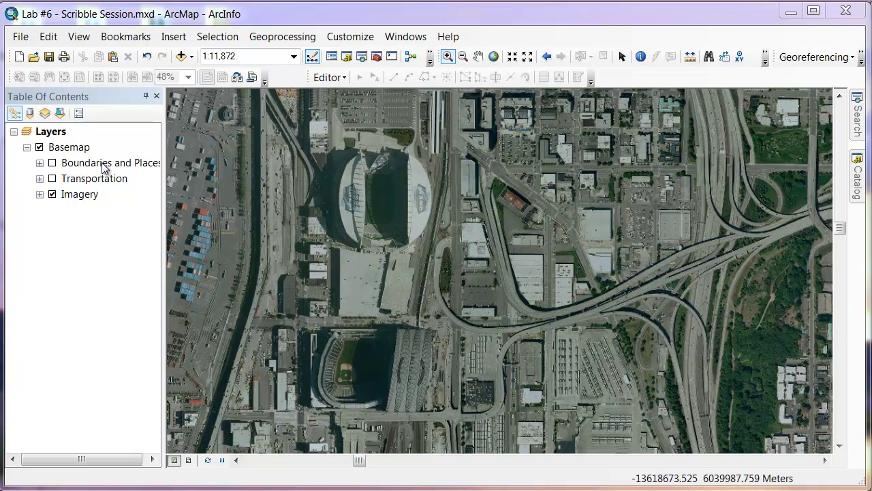
# - Set the Layers data frame's coordinate system to WGS_1984_Web_Mercator_Auxiliary_Sphere
pyautogui.rightClick(52, 134)
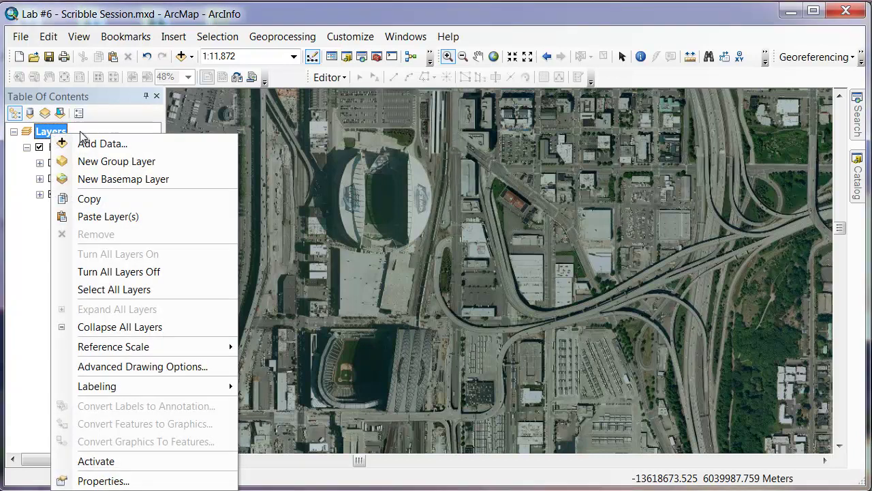
pyautogui.click(117, 482)
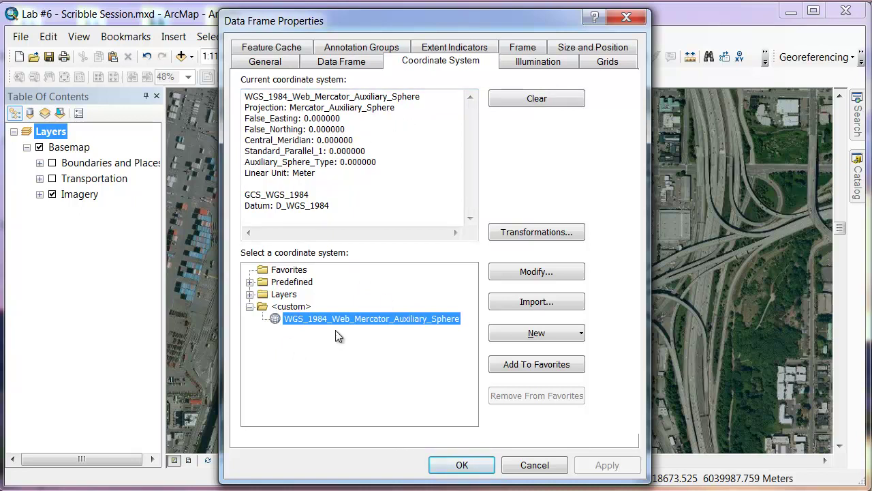
pyautogui.click(474, 466)
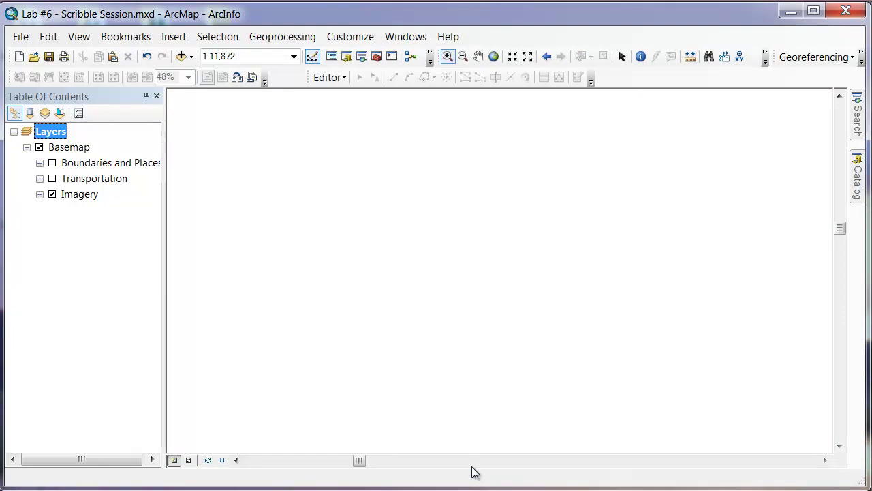
# - Open the Catalog window and locate the Seattle folder in the CE 303 connection
pyautogui.click(861, 190)
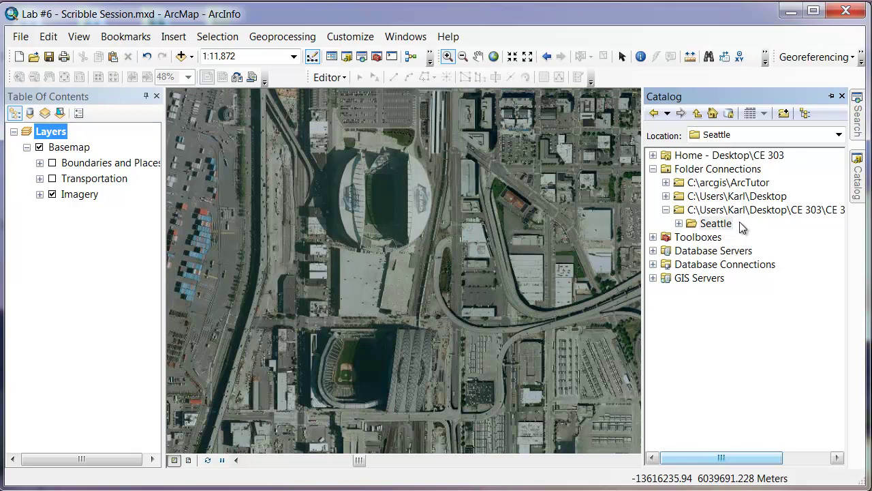
pyautogui.click(684, 228)
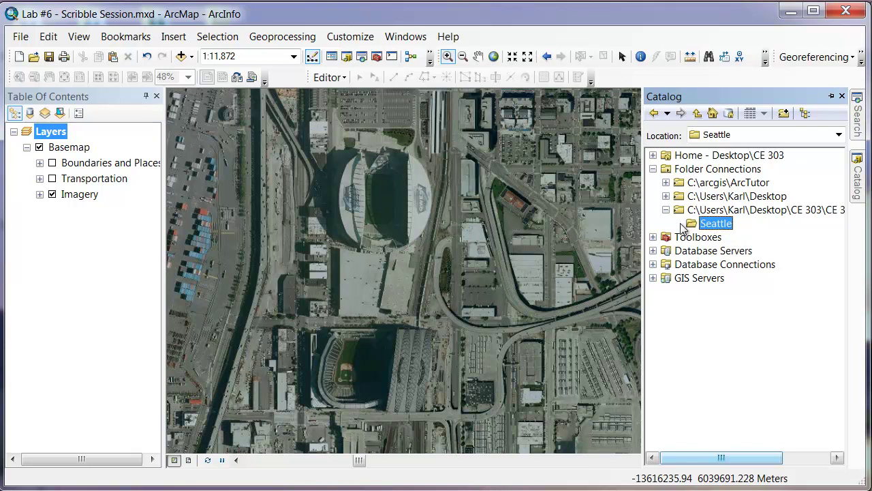
pyautogui.rightClick(726, 212)
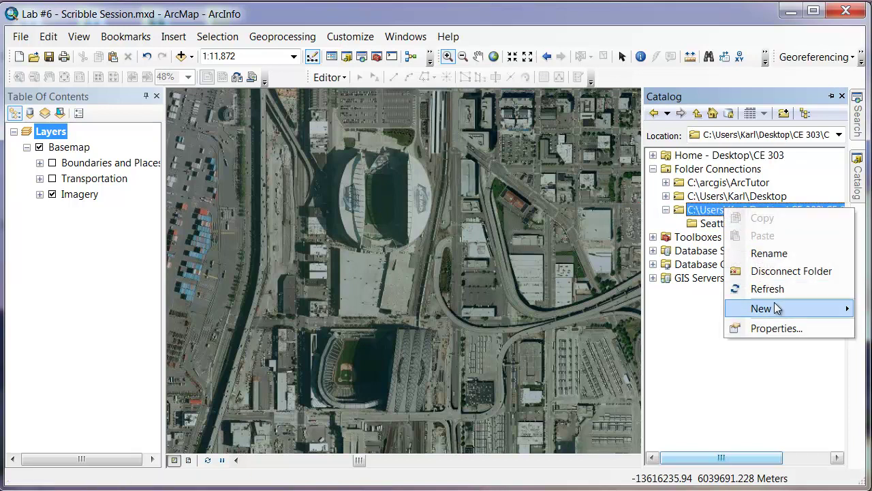
pyautogui.moveTo(775, 308)
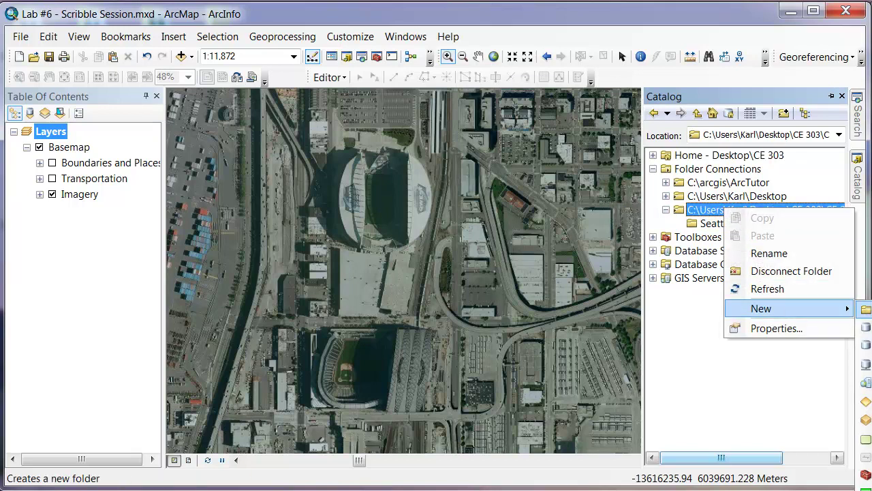
pyautogui.click(675, 231)
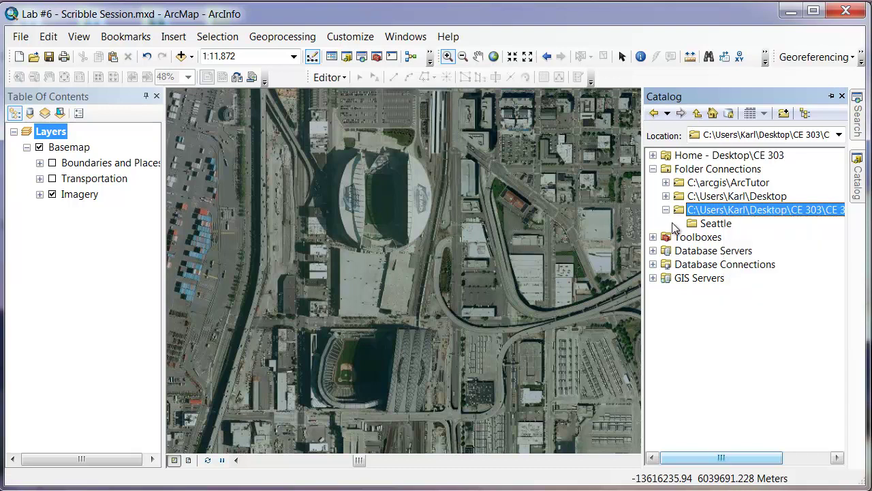
# - Narrow the ArcMap window and show the Seattle folder's New submenu
pyautogui.click(716, 225)
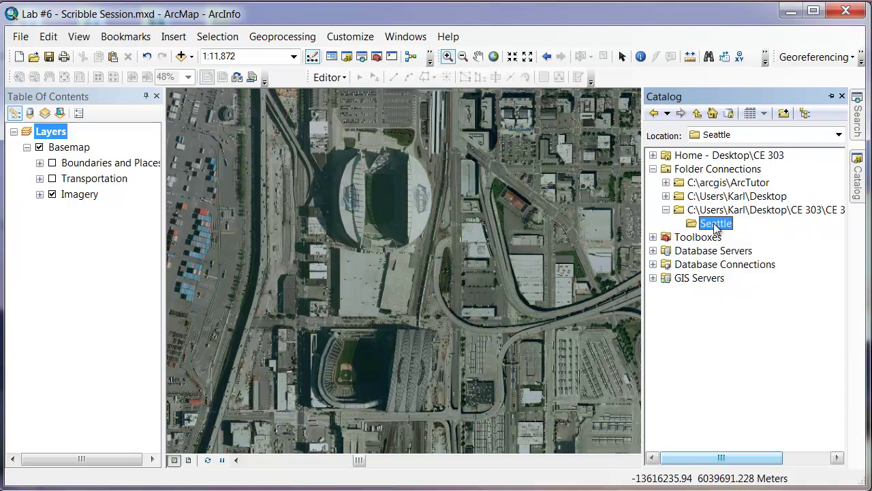
pyautogui.rightClick(716, 228)
pyautogui.moveTo(781, 329)
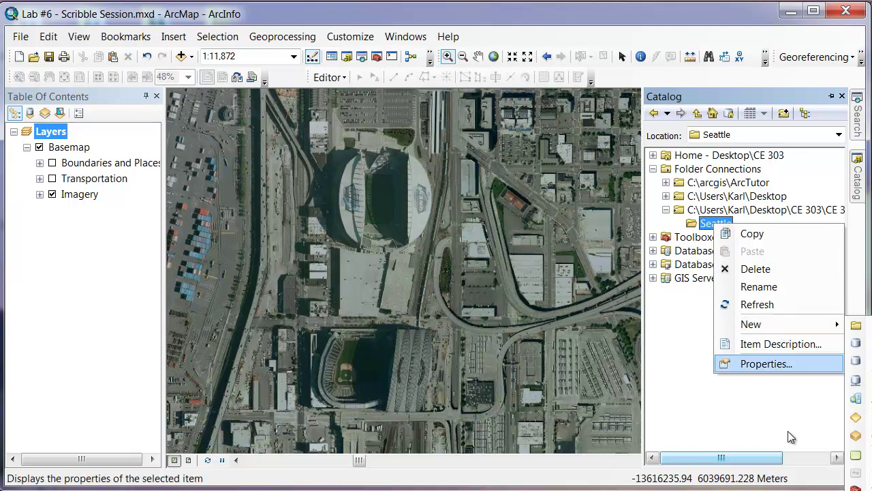
pyautogui.click(860, 482)
pyautogui.moveTo(861, 481); pyautogui.dragTo(770, 486)
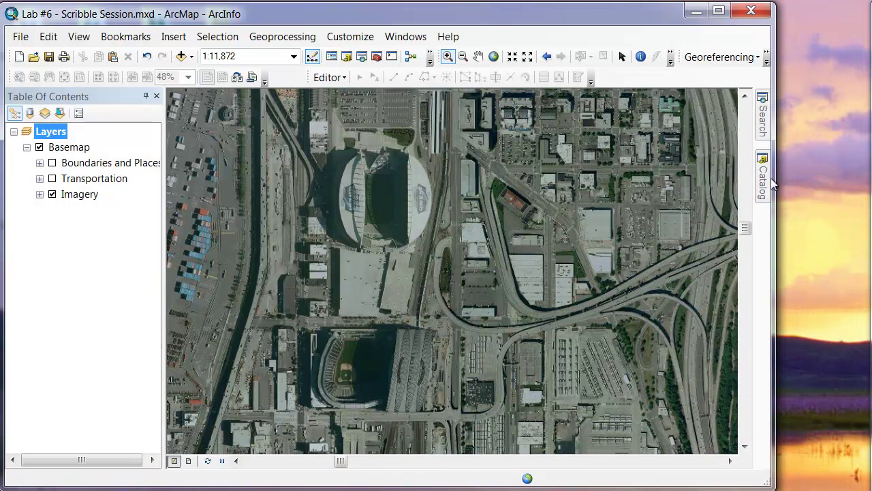
pyautogui.moveTo(764, 183)
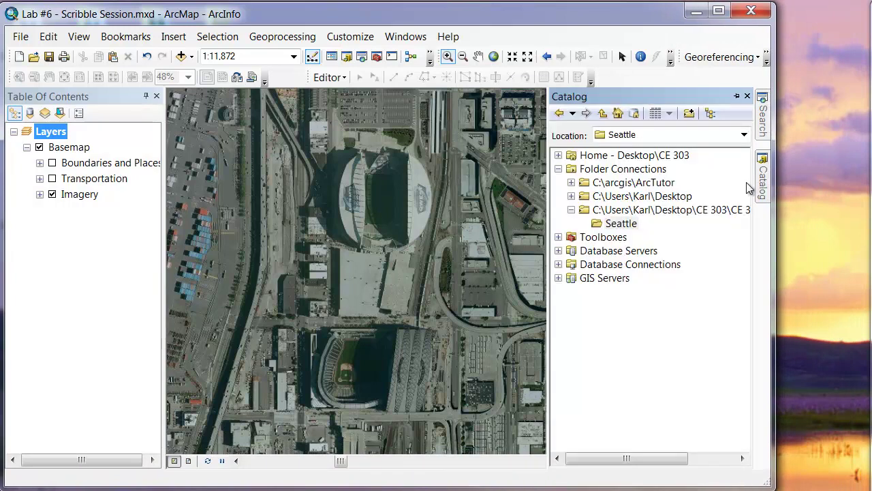
pyautogui.rightClick(610, 227)
pyautogui.moveTo(672, 328)
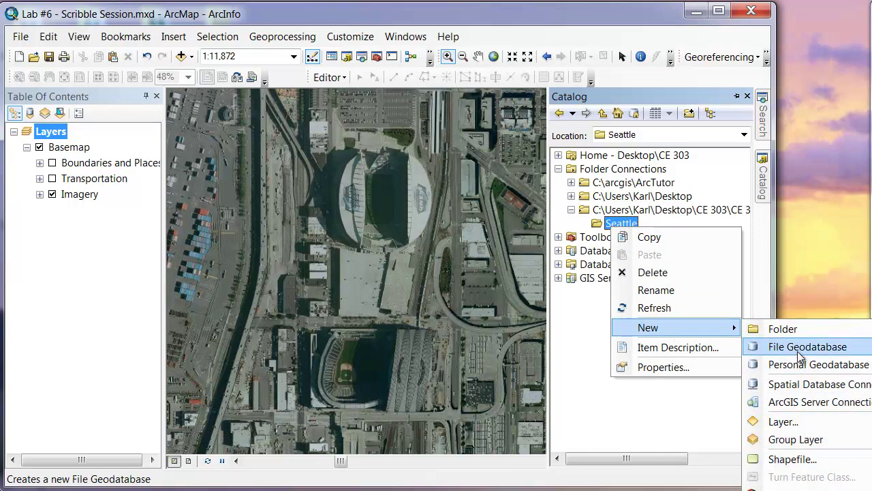
# - Start a Seattle shapefile named Stadiums with Polygon feature type and open its spatial reference
pyautogui.click(794, 460)
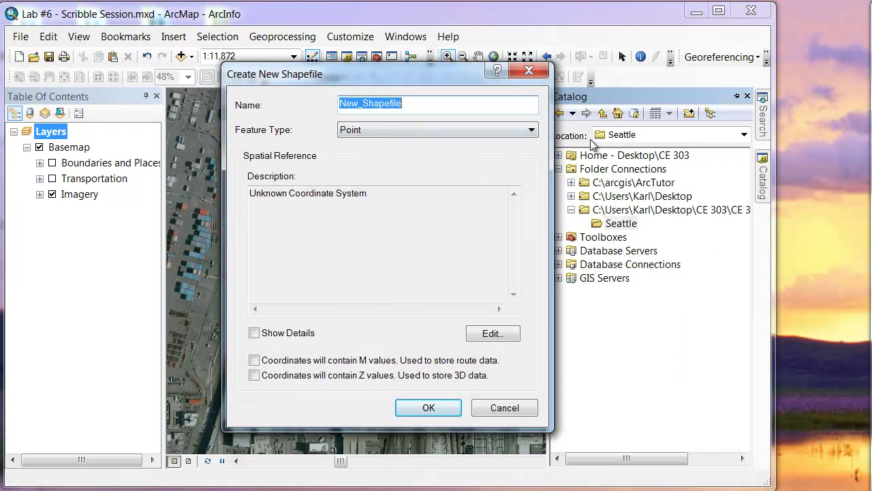
pyautogui.click(532, 135)
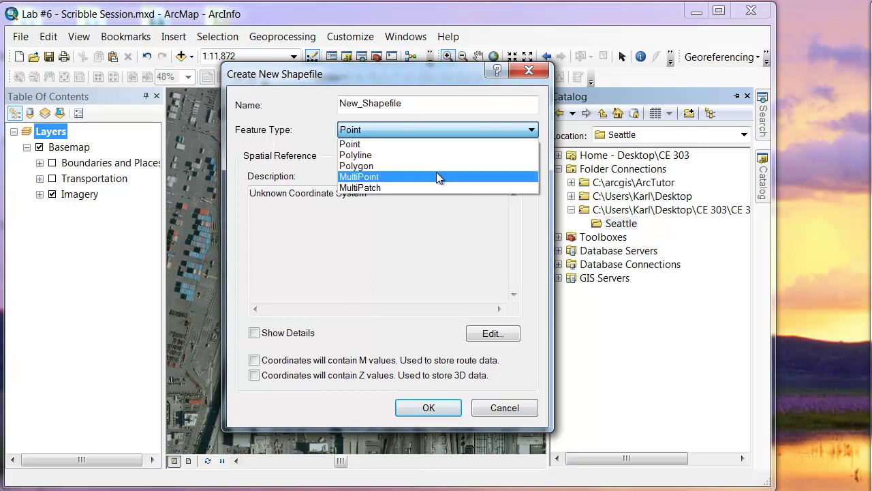
pyautogui.click(424, 104)
pyautogui.moveTo(419, 106); pyautogui.dragTo(327, 90)
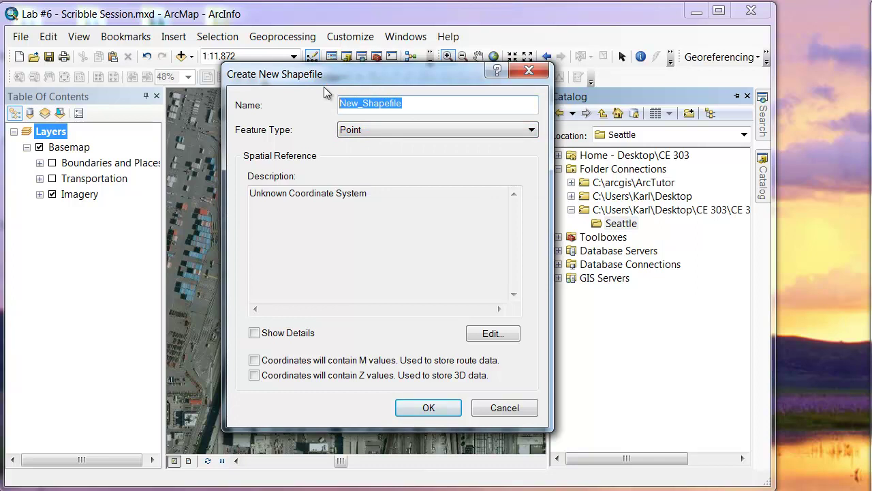
pyautogui.write('S')
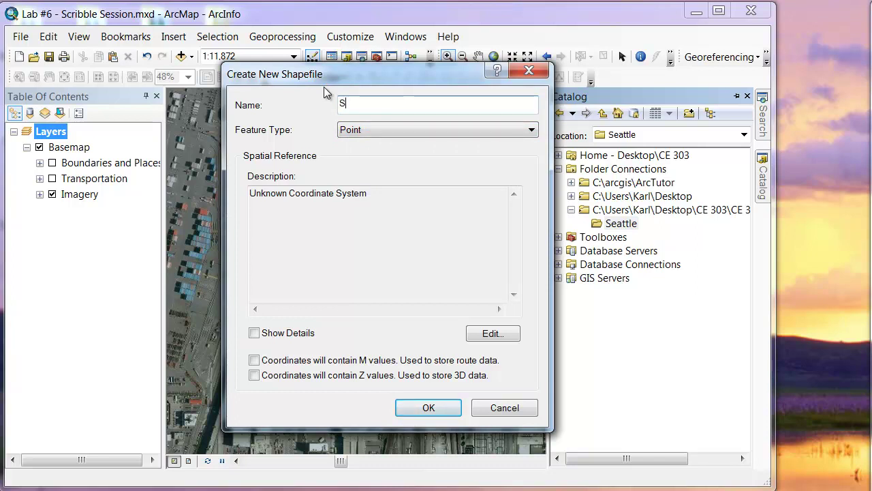
pyautogui.write('tadiums')
pyautogui.click(531, 134)
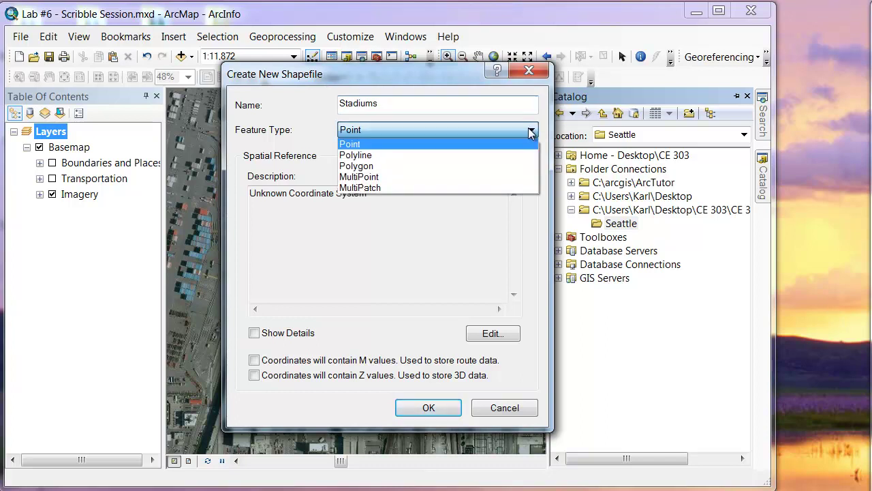
pyautogui.click(420, 167)
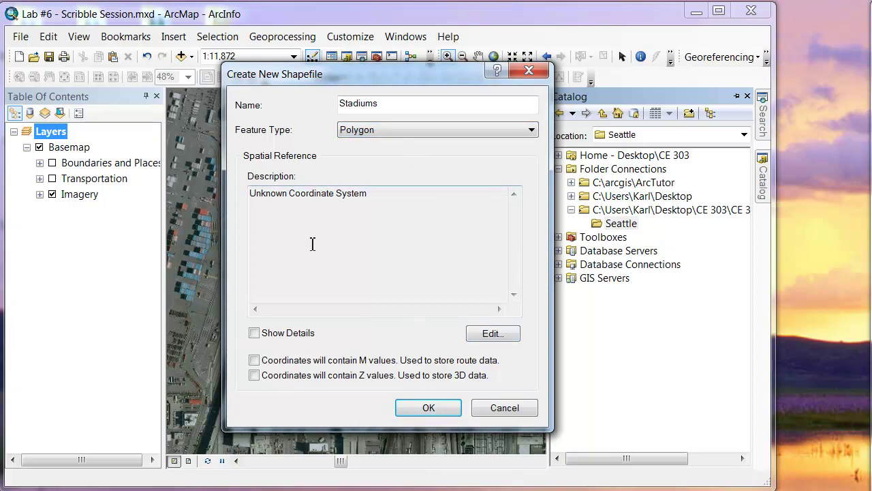
pyautogui.click(501, 334)
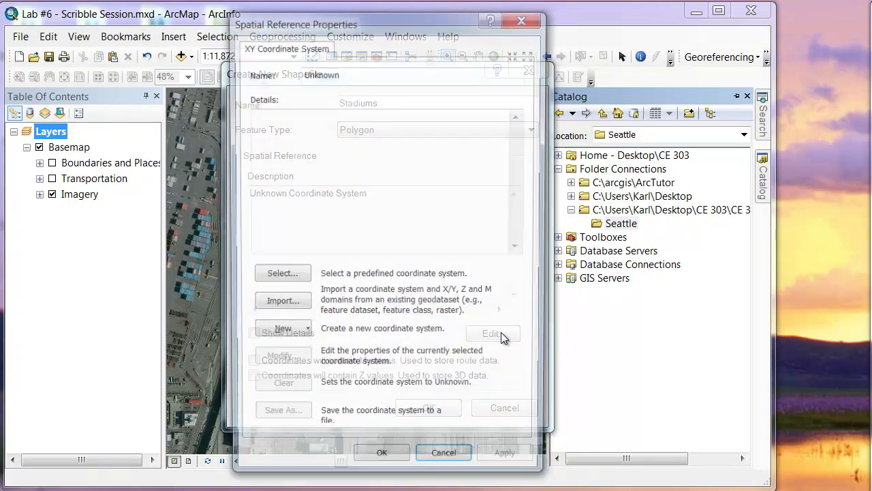
# - Assign WGS 1984 Web Mercator (Auxiliary Sphere) to Stadiums, create it, and widen the window
pyautogui.click(287, 277)
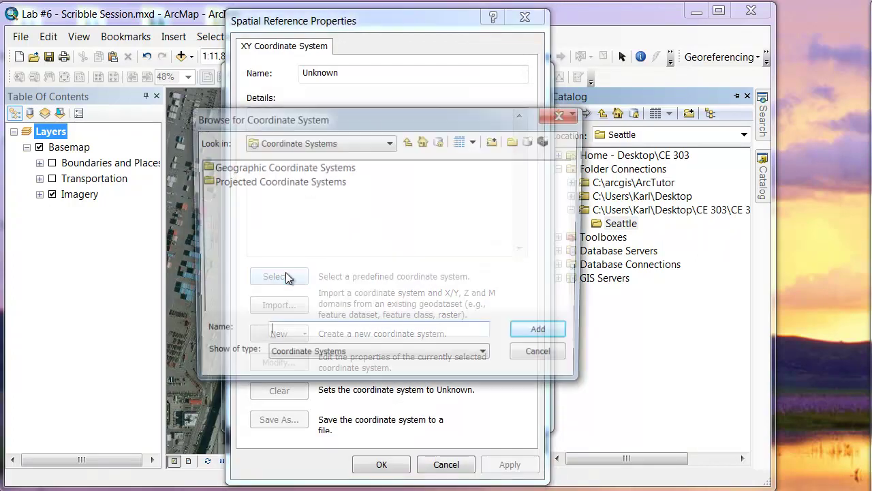
pyautogui.click(263, 187)
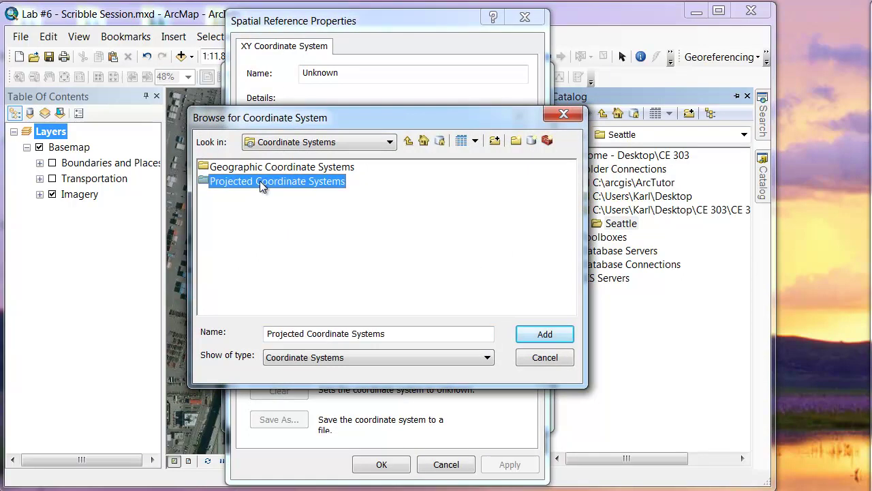
pyautogui.doubleClick(313, 186)
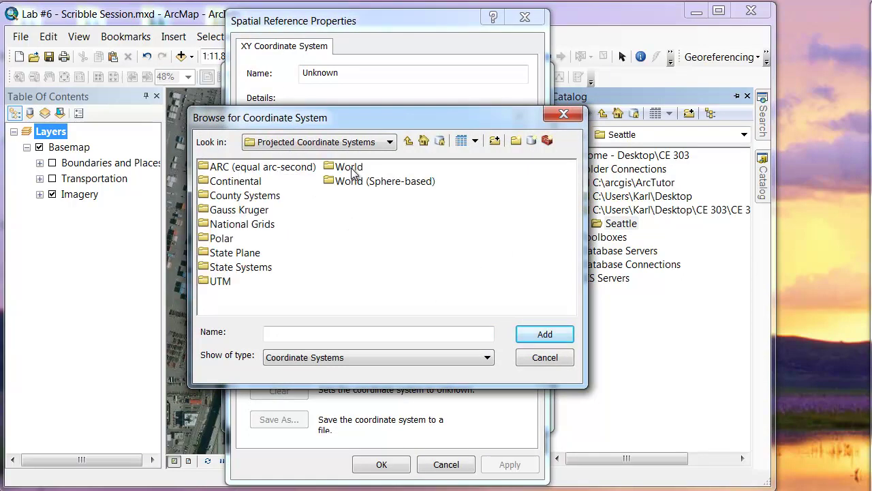
pyautogui.doubleClick(352, 170)
pyautogui.moveTo(266, 314); pyautogui.dragTo(463, 308)
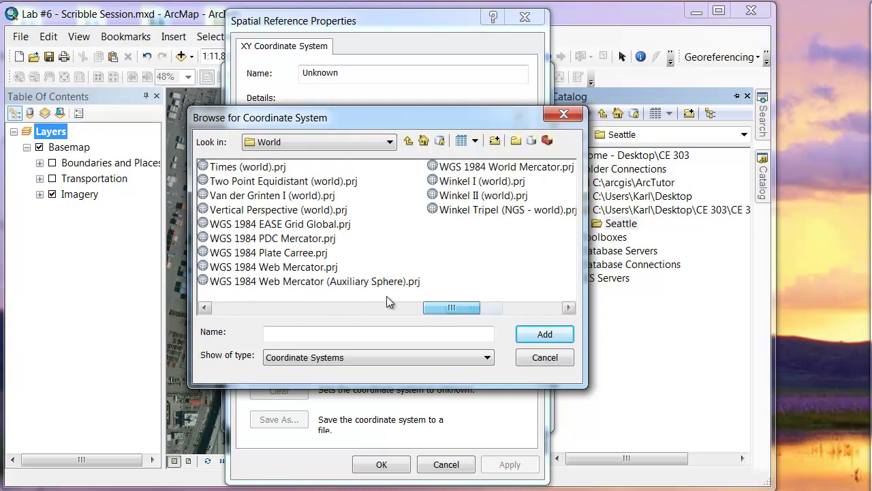
pyautogui.click(242, 282)
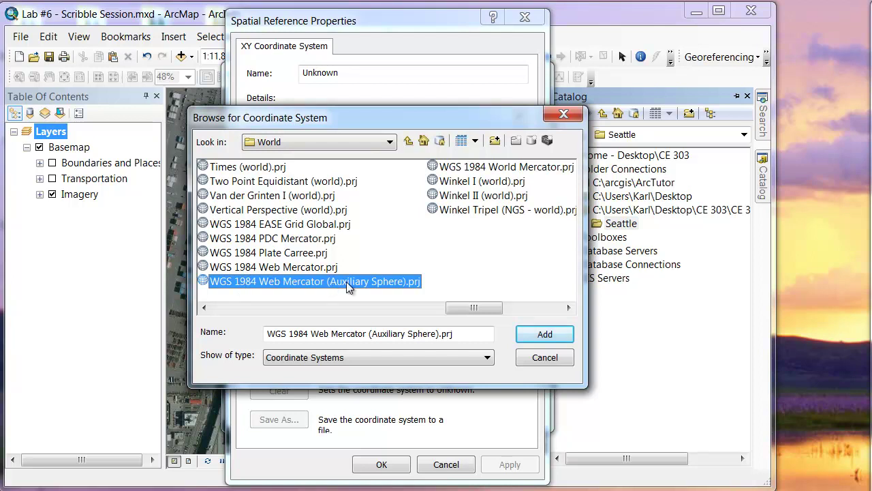
pyautogui.click(541, 337)
pyautogui.click(381, 464)
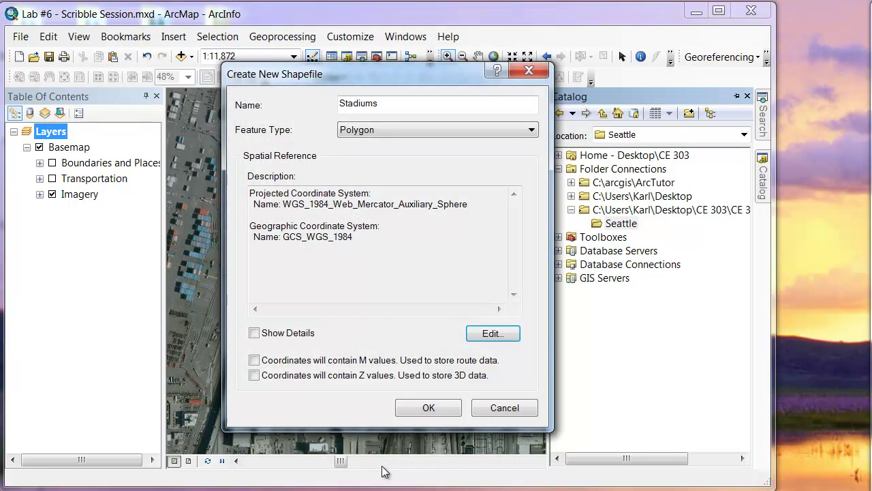
pyautogui.click(451, 411)
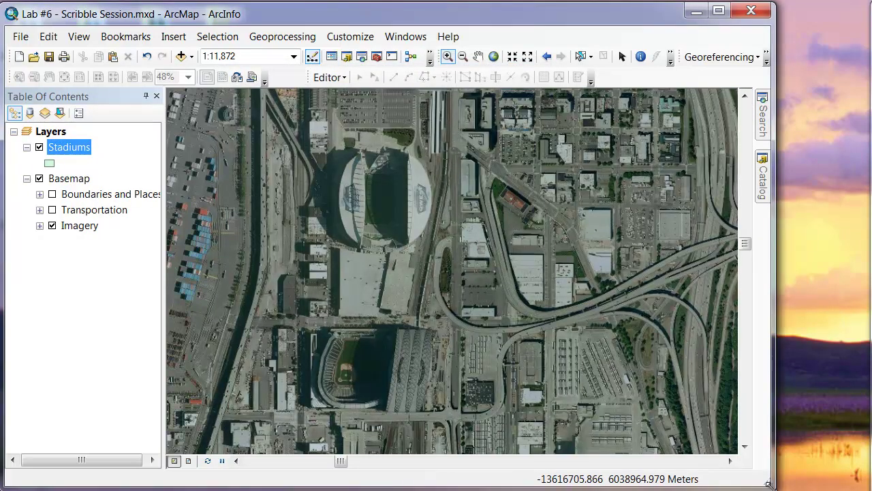
pyautogui.moveTo(769, 484); pyautogui.dragTo(864, 483)
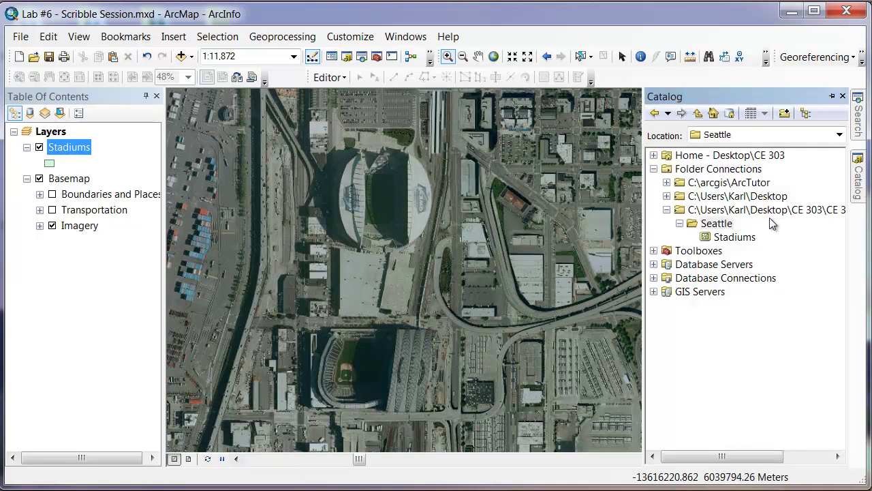
# - Start a new Seattle shapefile named Transportation with Polyline feature type
pyautogui.rightClick(721, 225)
pyautogui.moveTo(784, 328)
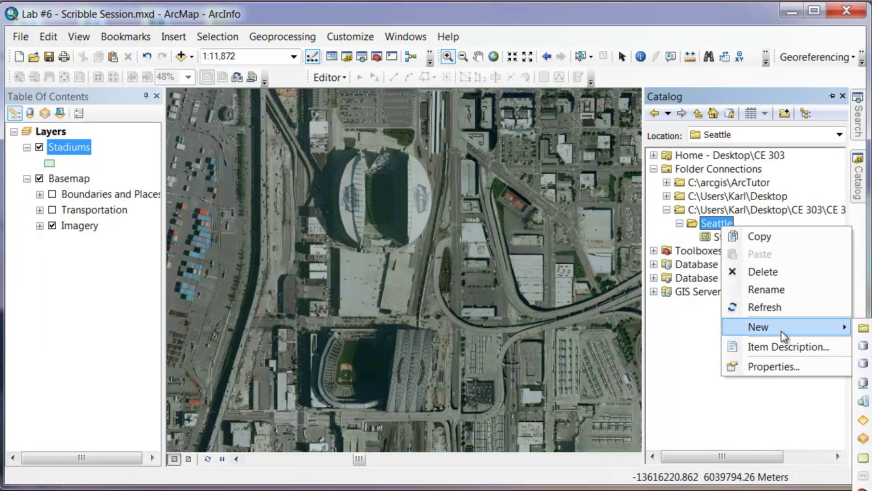
pyautogui.click(862, 458)
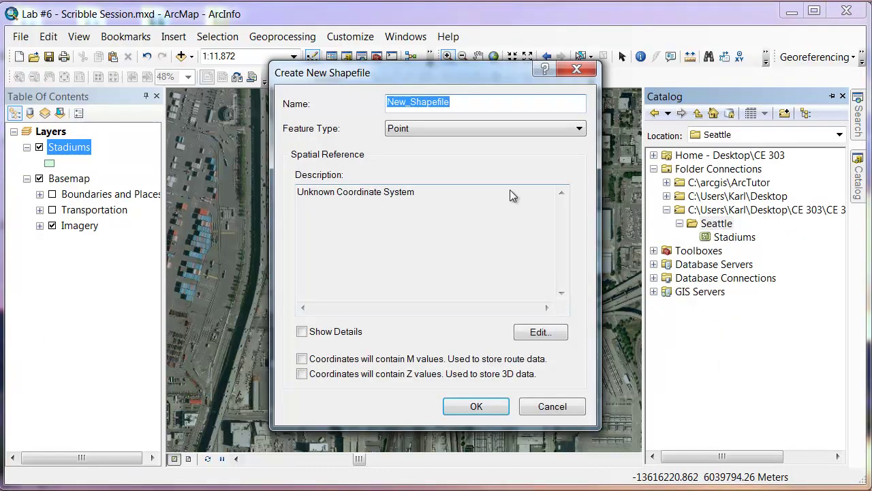
pyautogui.click(572, 130)
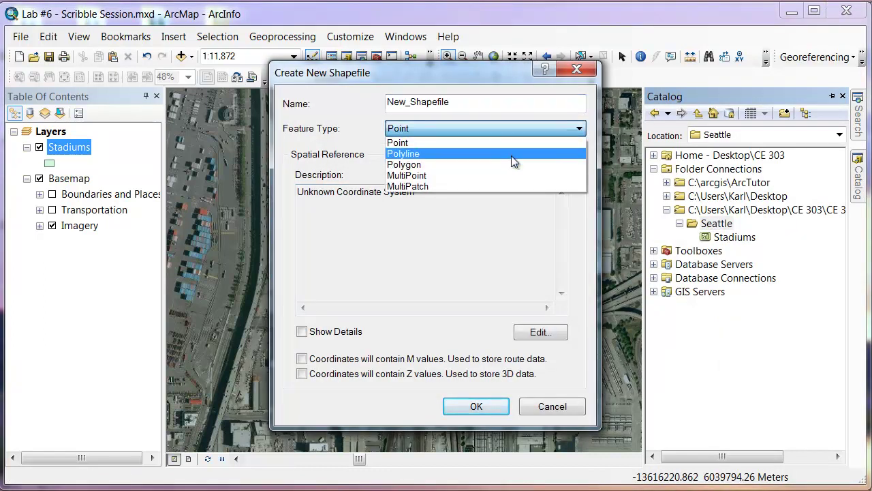
pyautogui.click(511, 156)
pyautogui.click(470, 105)
pyautogui.moveTo(475, 104); pyautogui.dragTo(373, 102)
pyautogui.write('Tra')
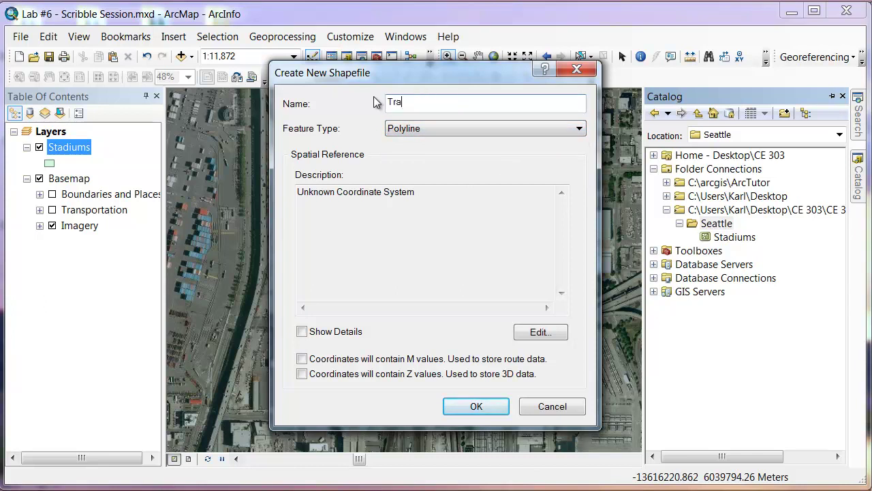
pyautogui.write('nsportation')
# - Give Transportation WGS 1984 Web Mercator (Auxiliary Sphere) and create it on the map
pyautogui.click(541, 332)
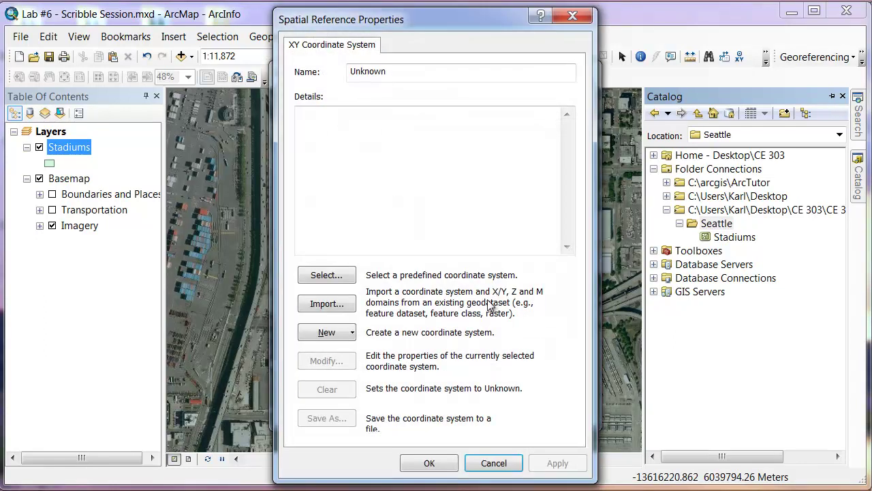
pyautogui.click(325, 275)
pyautogui.doubleClick(294, 180)
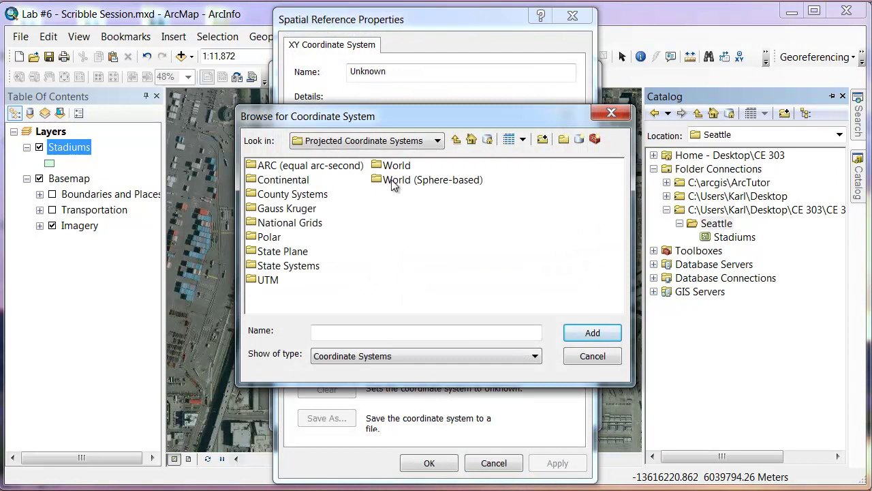
pyautogui.doubleClick(399, 166)
pyautogui.moveTo(315, 305); pyautogui.dragTo(520, 308)
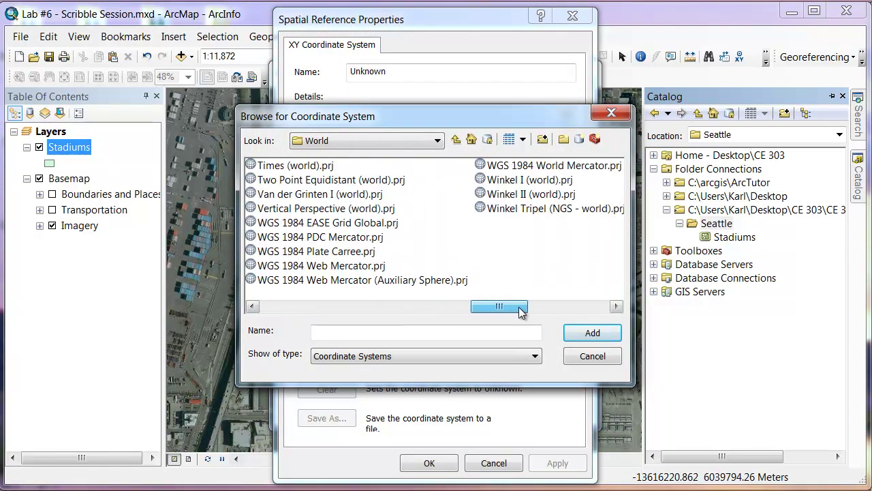
pyautogui.click(349, 282)
pyautogui.click(592, 333)
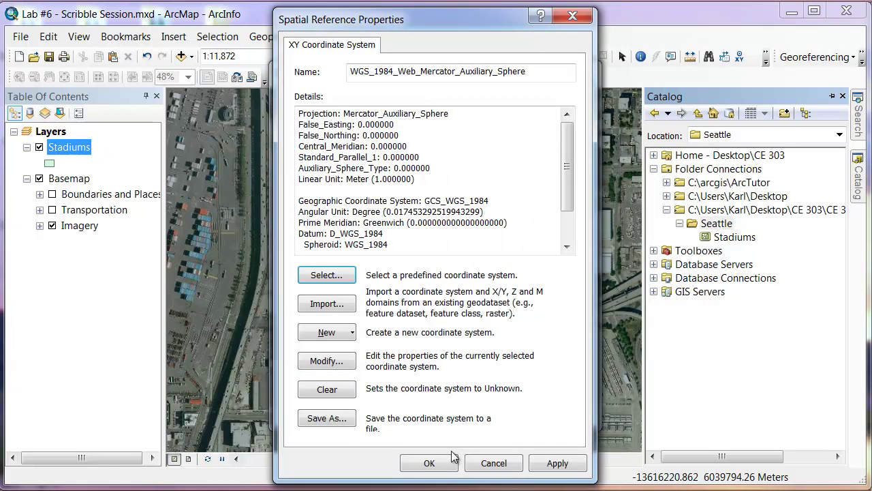
pyautogui.click(436, 463)
pyautogui.click(489, 405)
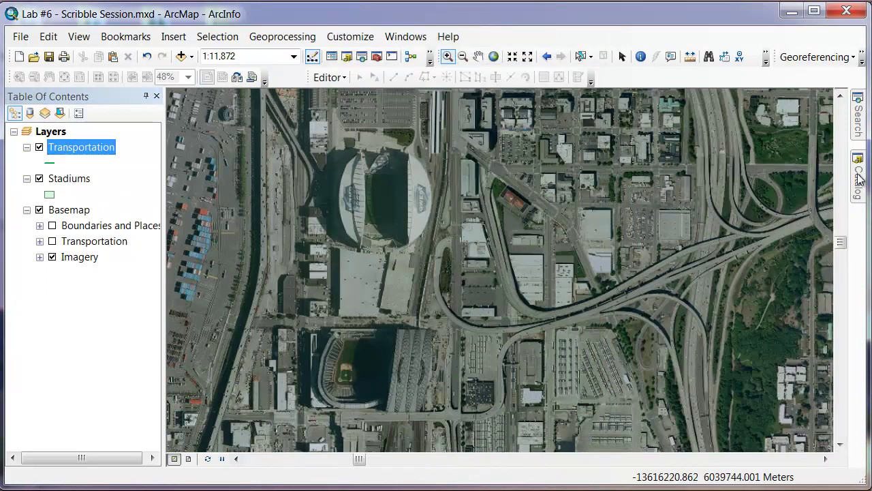
# - Start another new Seattle shapefile named Trees as a Point shapefile
pyautogui.moveTo(861, 171)
pyautogui.rightClick(709, 224)
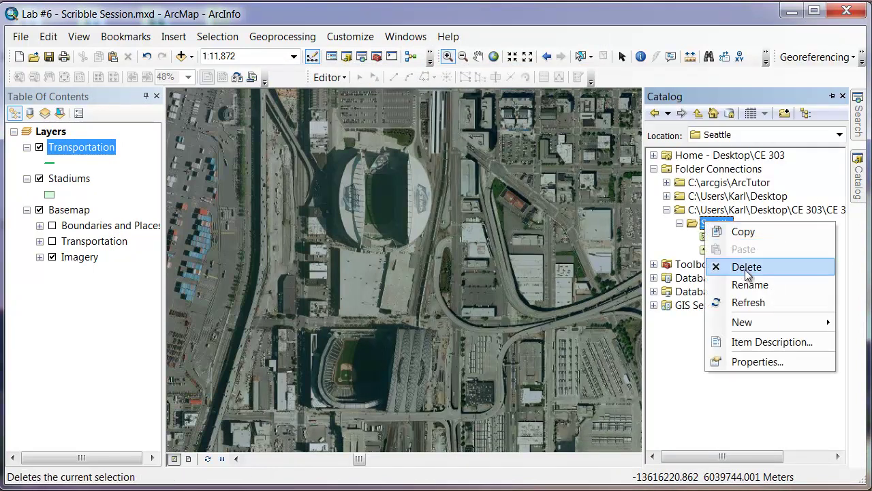
pyautogui.moveTo(830, 326)
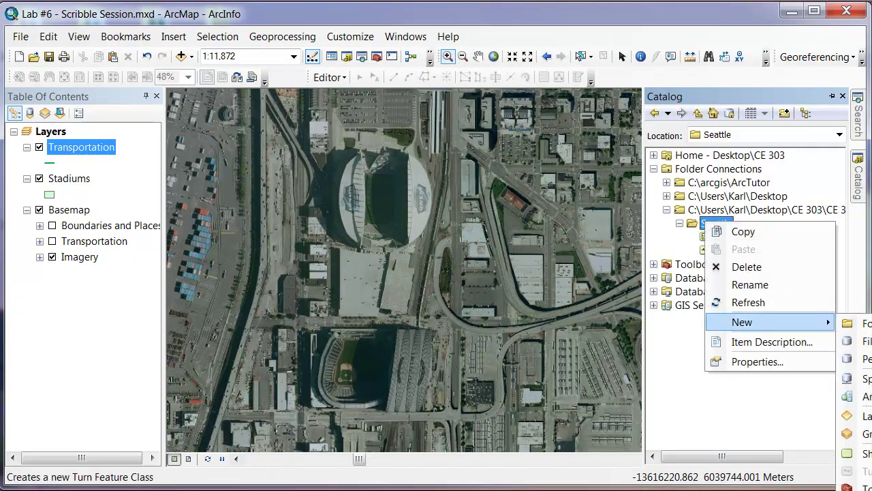
pyautogui.click(860, 453)
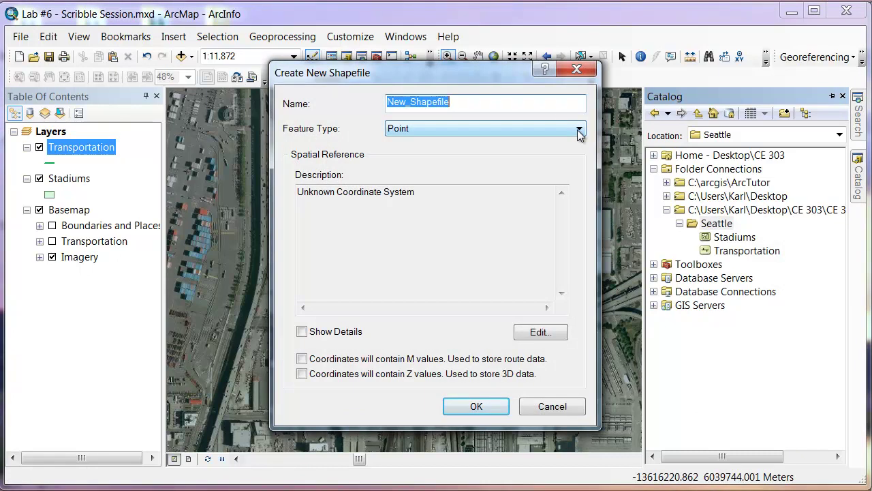
pyautogui.click(486, 101)
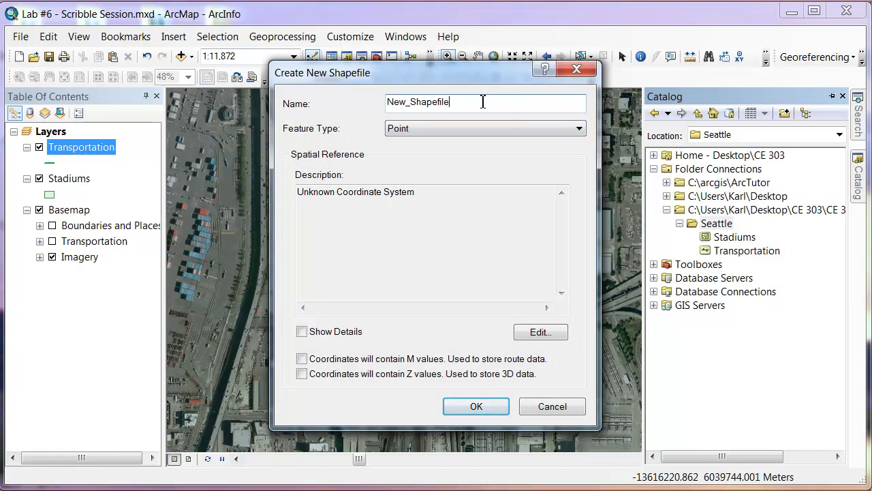
pyautogui.moveTo(485, 101); pyautogui.dragTo(369, 100)
pyautogui.write('Trees')
# - Give Trees WGS 1984 Web Mercator (Auxiliary Sphere) from the World projections and create it
pyautogui.click(562, 336)
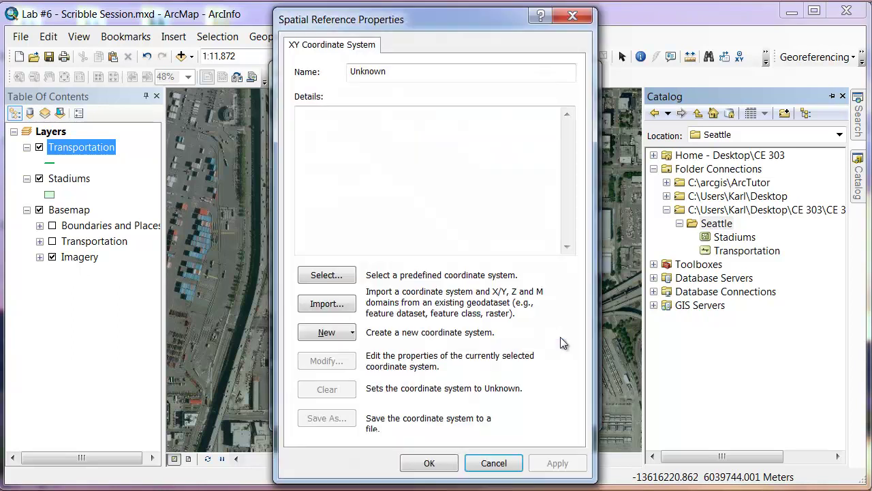
pyautogui.click(341, 274)
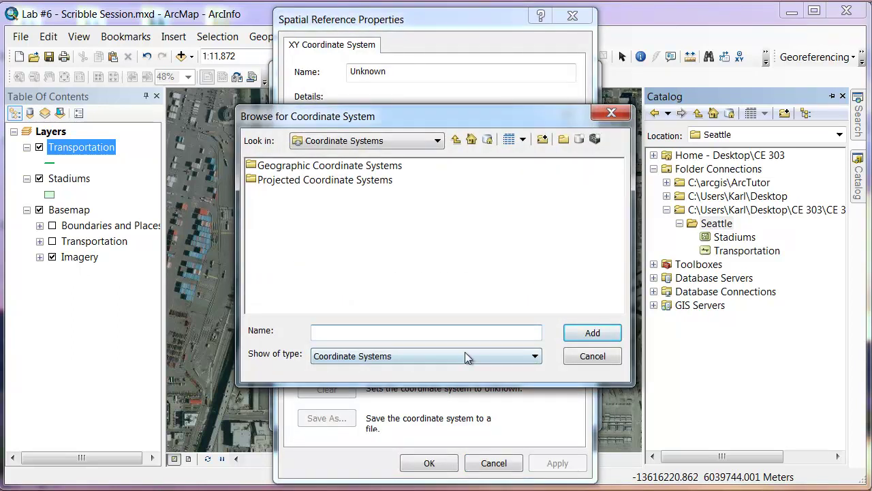
pyautogui.doubleClick(314, 181)
pyautogui.doubleClick(413, 182)
pyautogui.moveTo(385, 307); pyautogui.dragTo(629, 306)
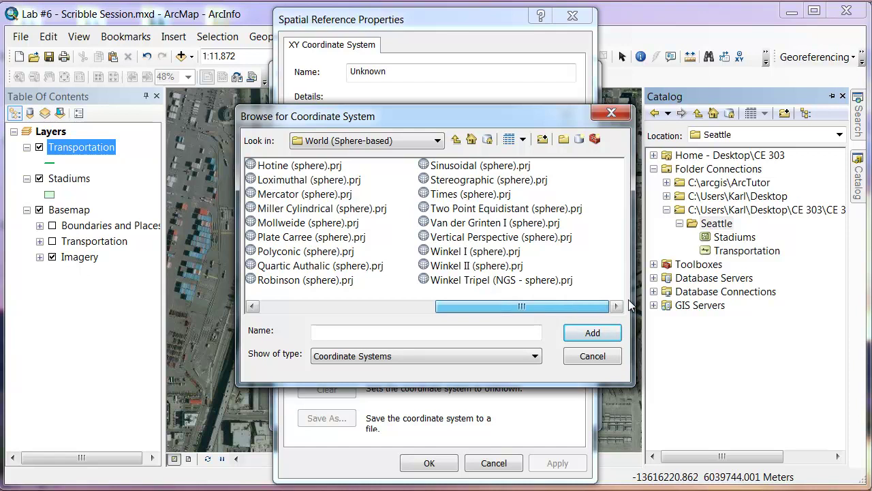
pyautogui.click(437, 141)
pyautogui.click(392, 300)
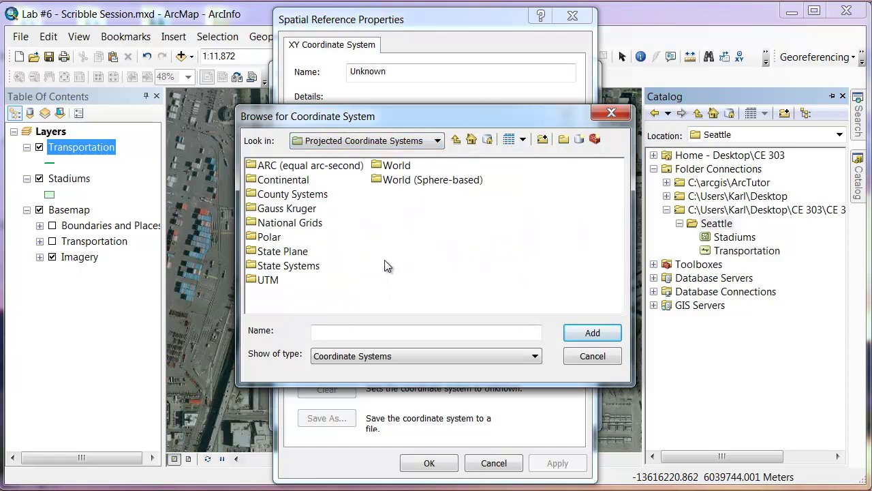
pyautogui.doubleClick(398, 165)
pyautogui.moveTo(304, 306); pyautogui.dragTo(503, 318)
pyautogui.click(332, 285)
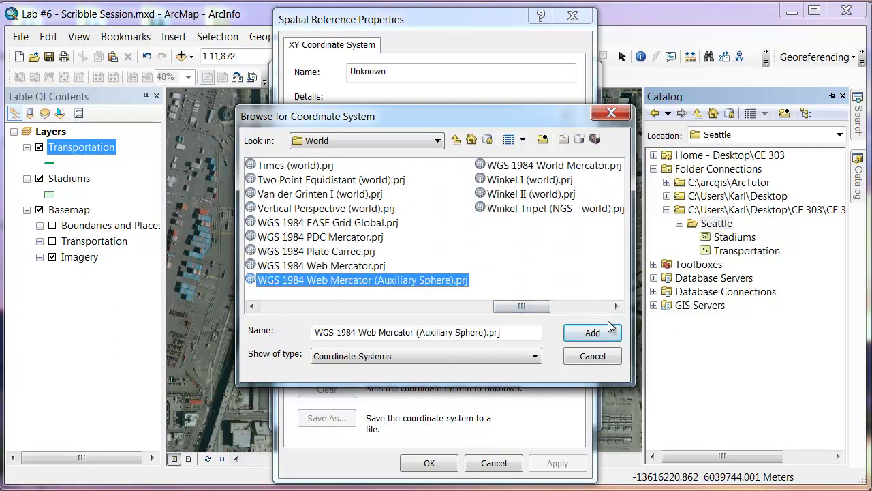
pyautogui.click(608, 330)
pyautogui.click(450, 461)
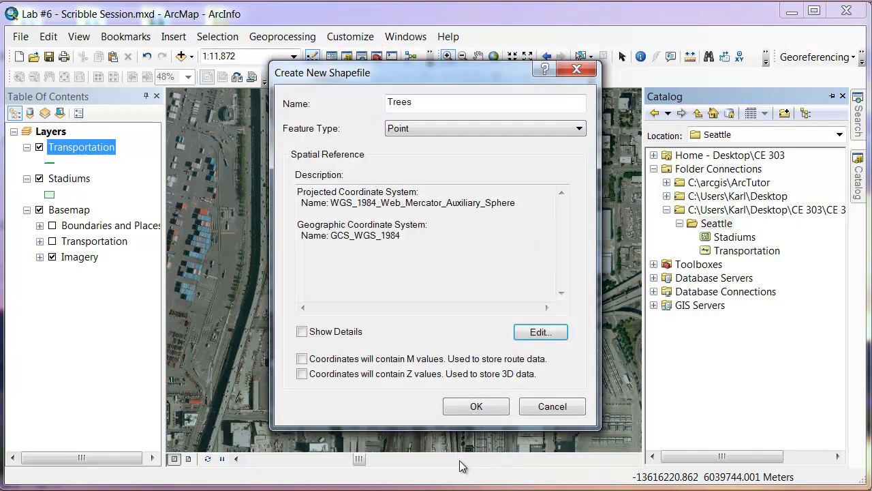
pyautogui.click(477, 406)
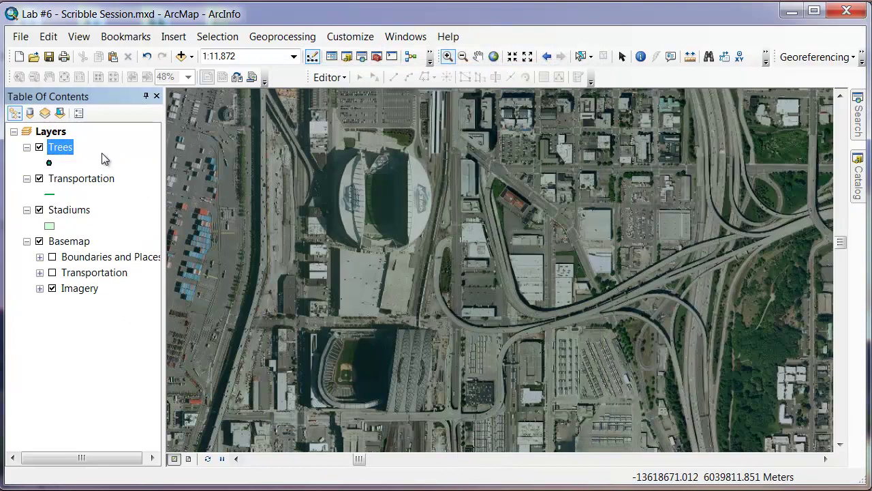
pyautogui.moveTo(859, 181)
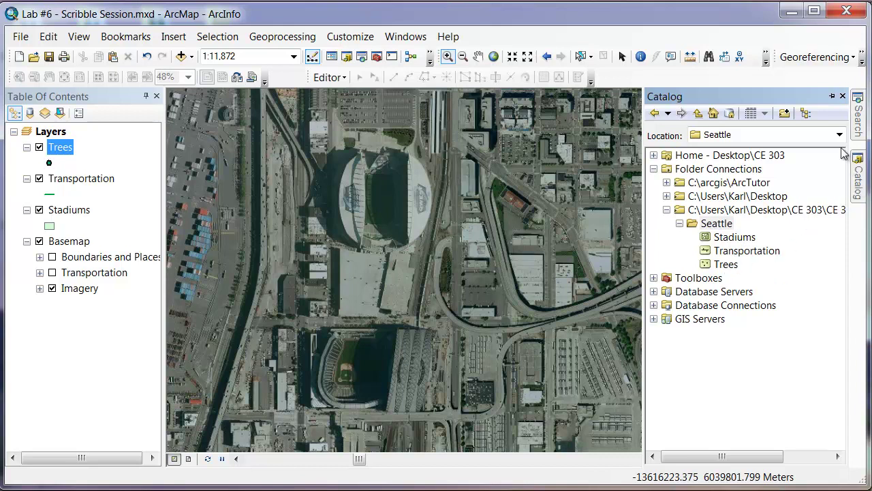
pyautogui.click(832, 97)
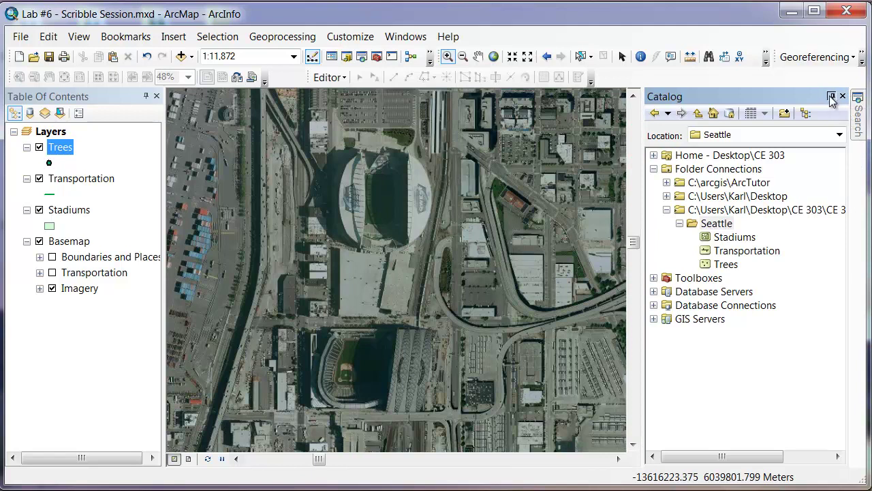